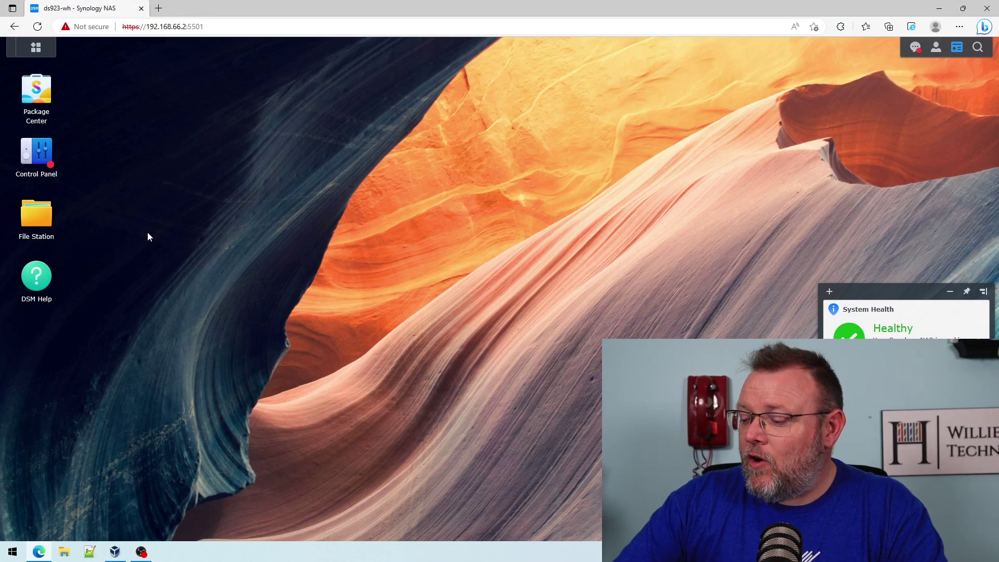
Launch Synology Directory Server from the Main Menu to show the williehowe.net domain details.
left_click(35, 48)
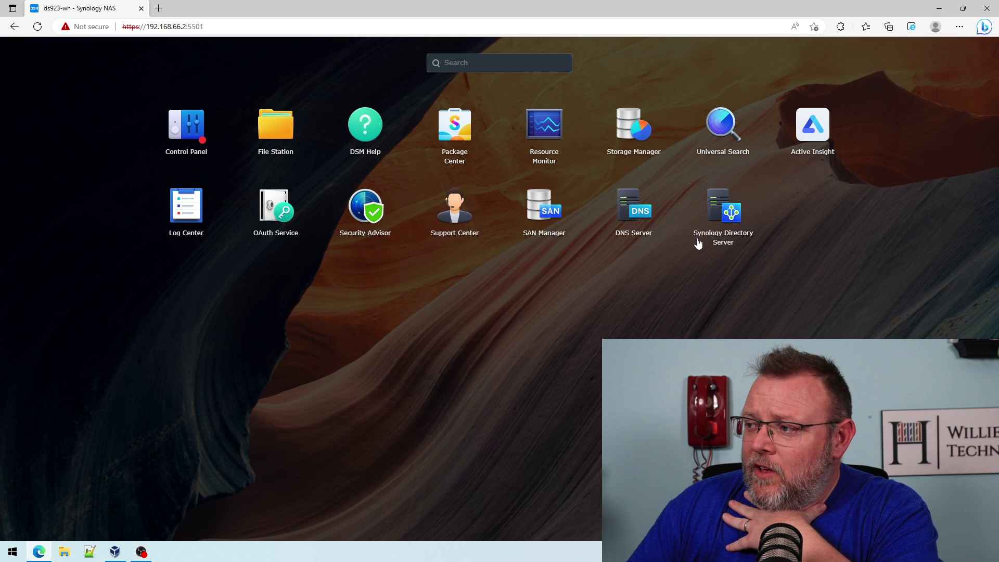
left_click(729, 215)
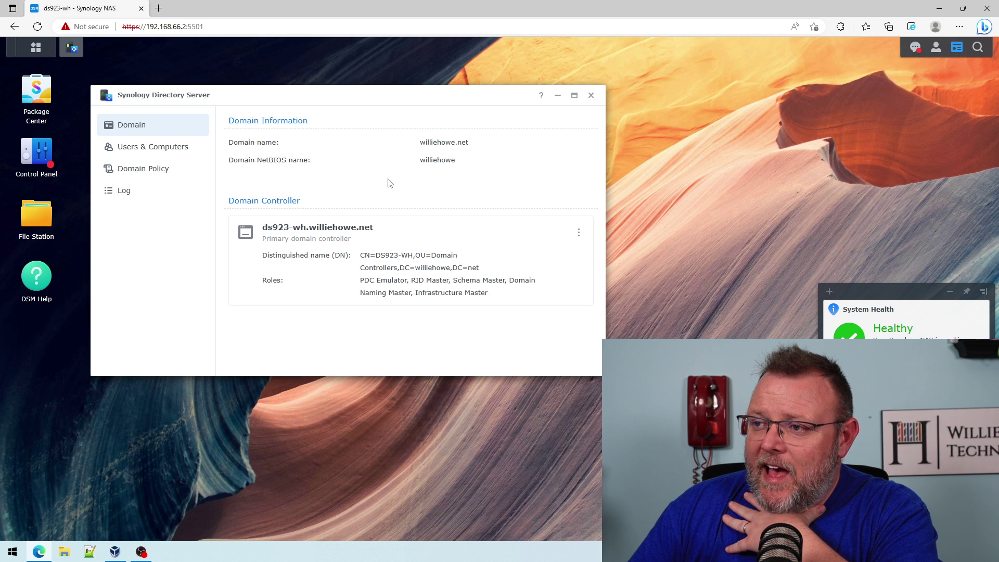
Browse the Domain Controllers, Builtin and Computers containers under Users & Computers.
left_click(139, 148)
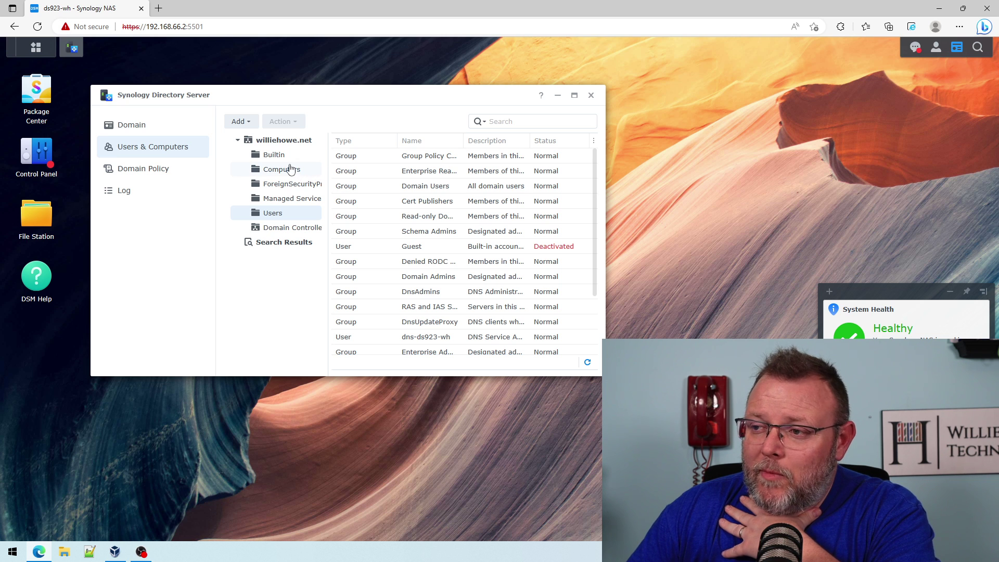
left_click(285, 228)
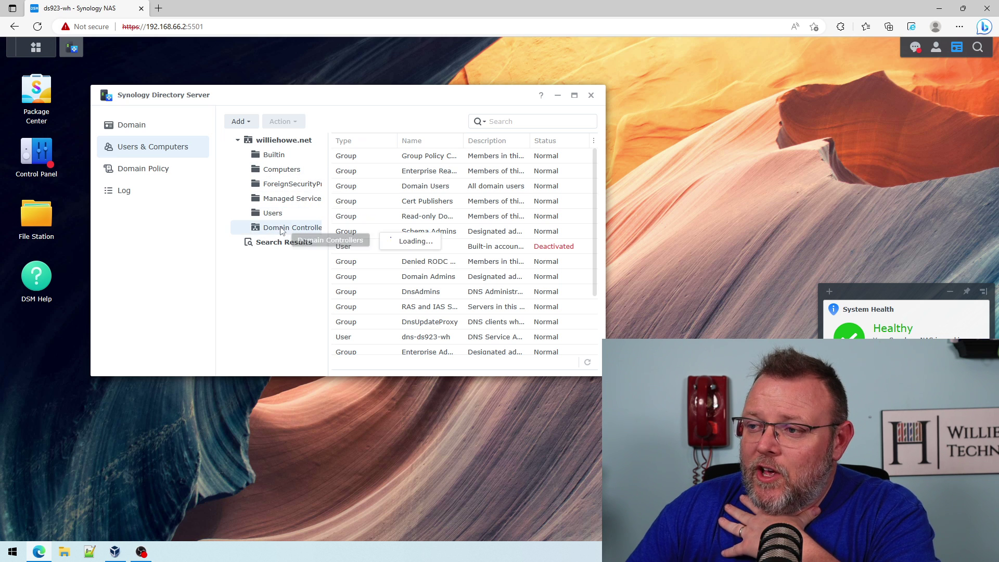
left_click(281, 155)
left_click(286, 169)
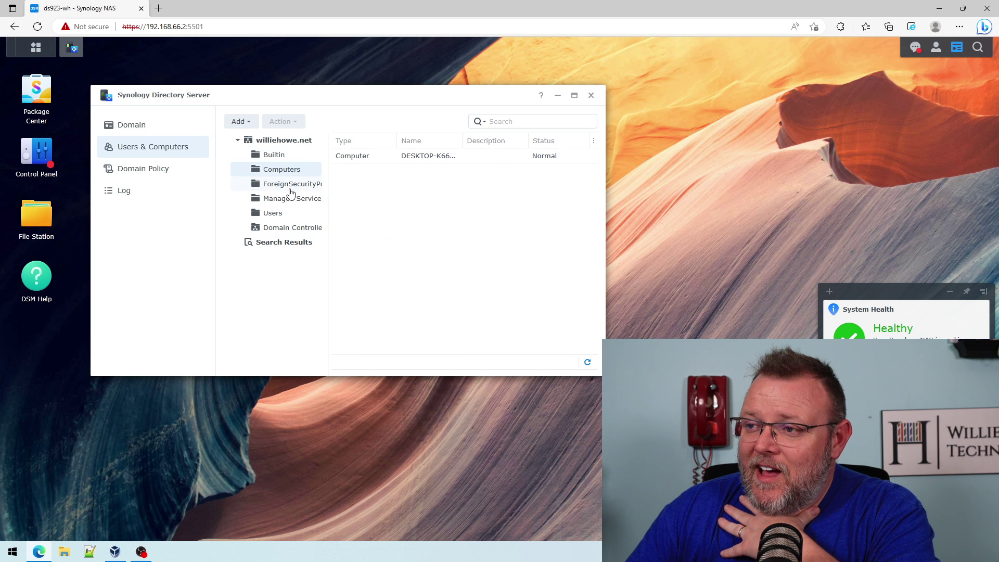
left_click(274, 156)
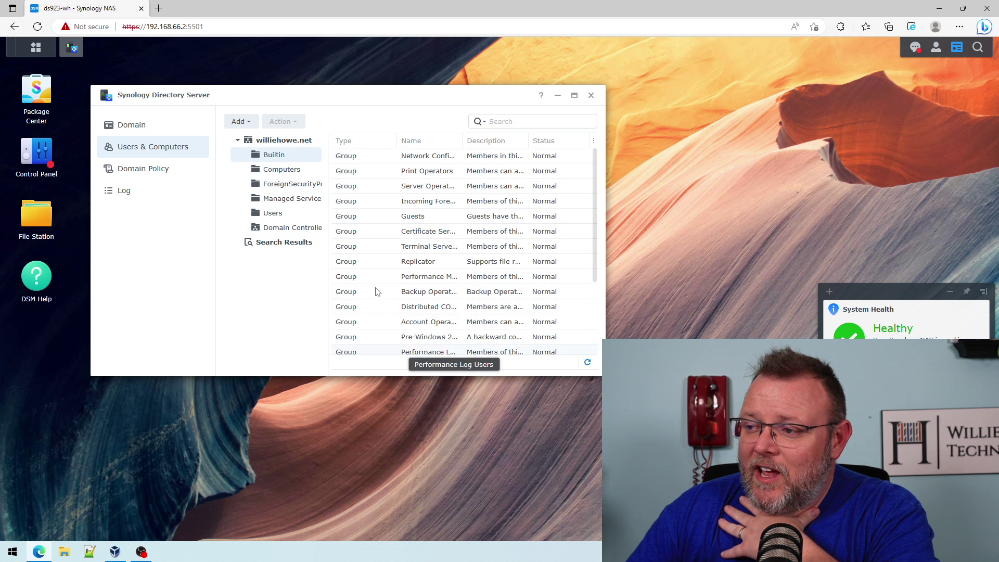
scroll(380, 284, "down", 2)
scroll(380, 284, "up", 2)
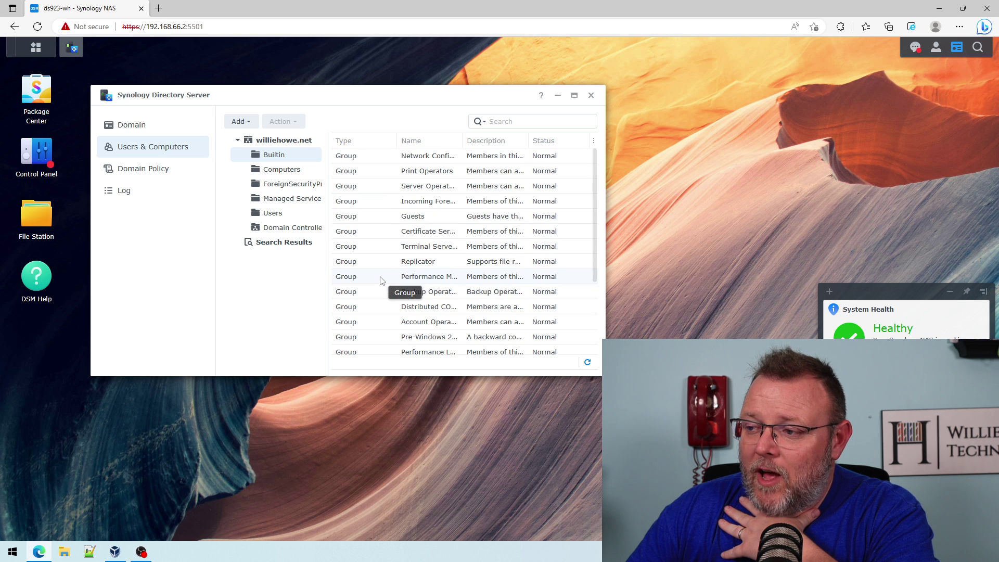
left_click(285, 171)
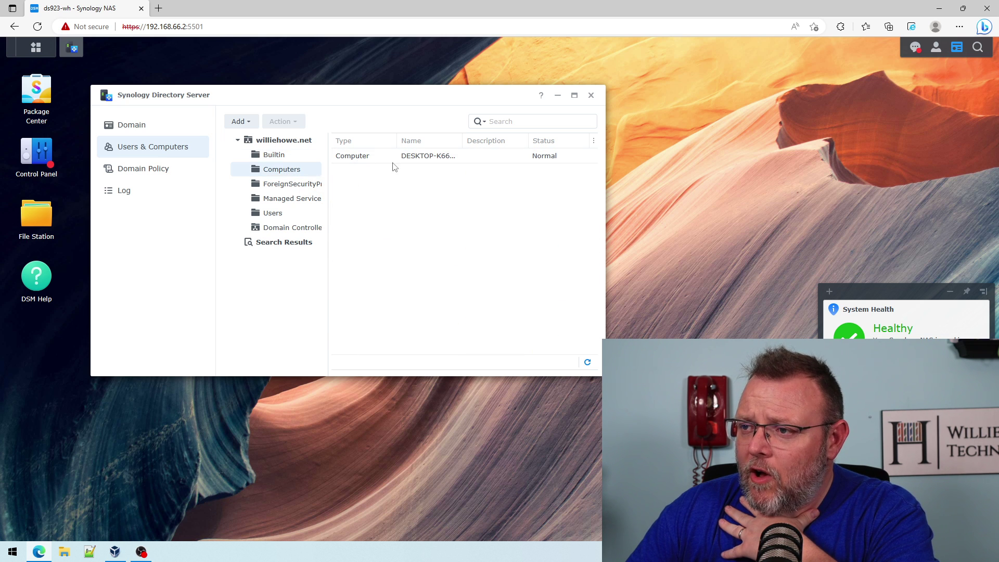
Check the remaining containers, sort Users by Type, then view the Domain Policy password settings.
left_click(286, 202)
left_click(290, 189)
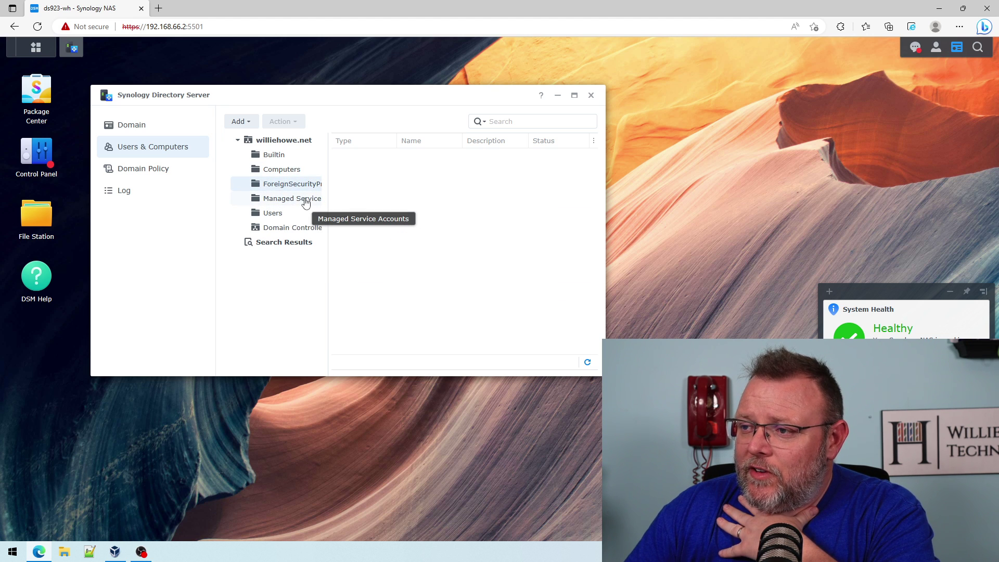
left_click(271, 213)
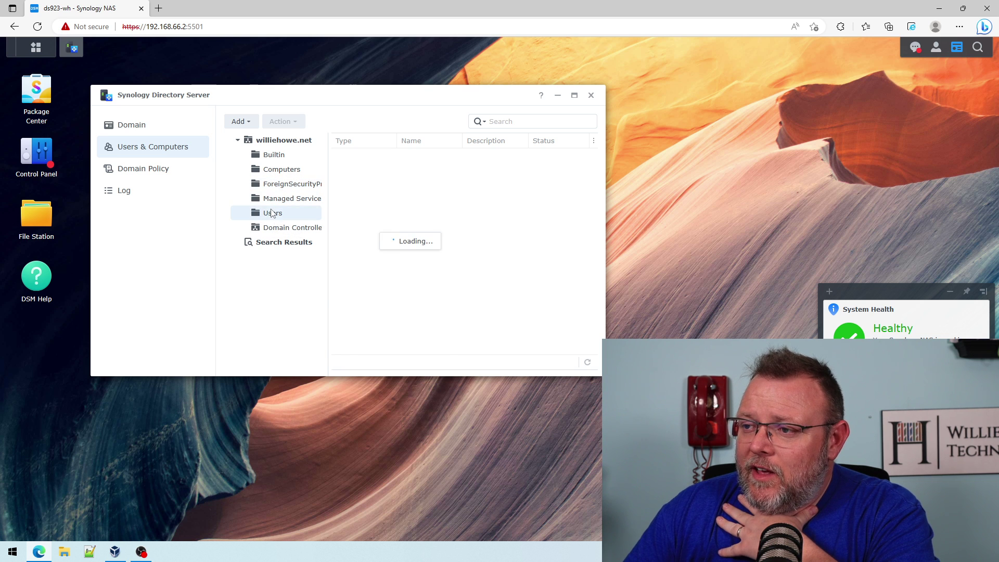
left_click(359, 144)
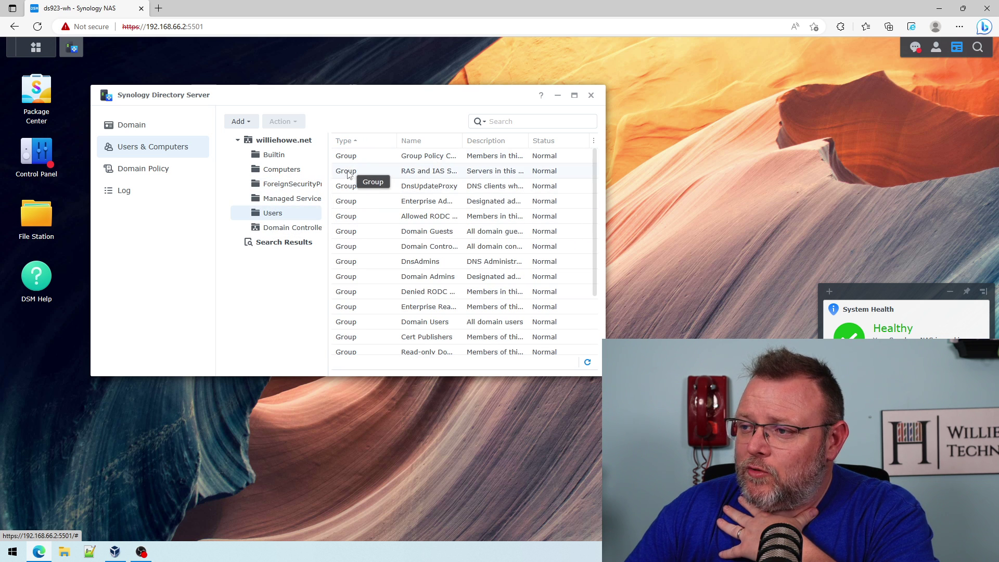
scroll(366, 276, "down", 5)
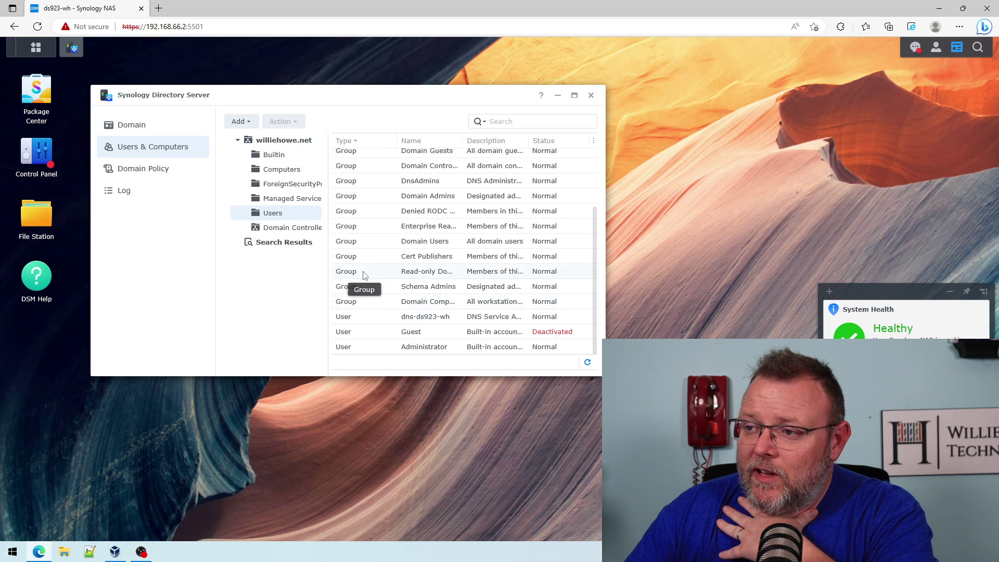
left_click(289, 228)
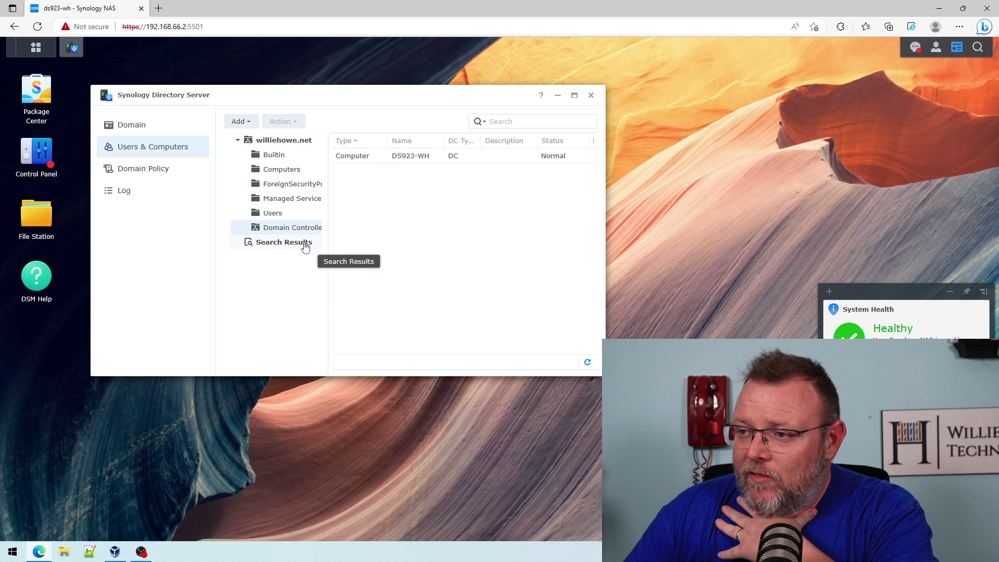
left_click(139, 176)
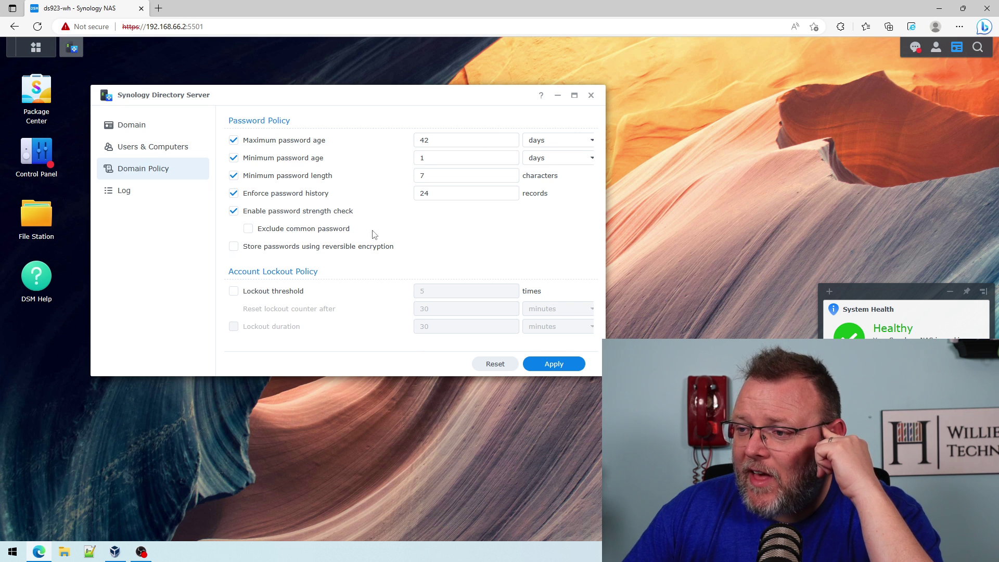
Return from the event log to the Domain overview for williehowe.net and dismiss the account menu.
left_click(122, 192)
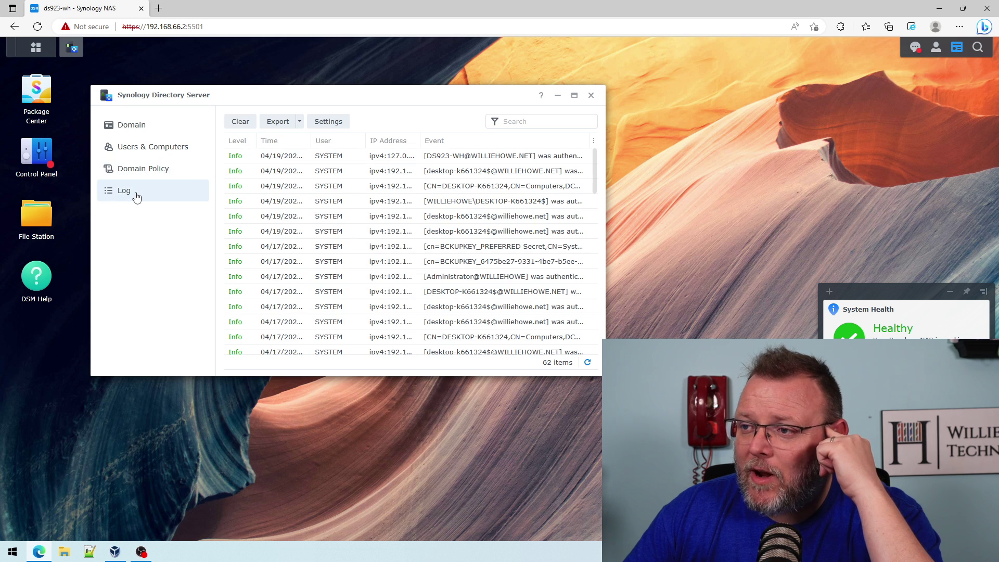
left_click(145, 132)
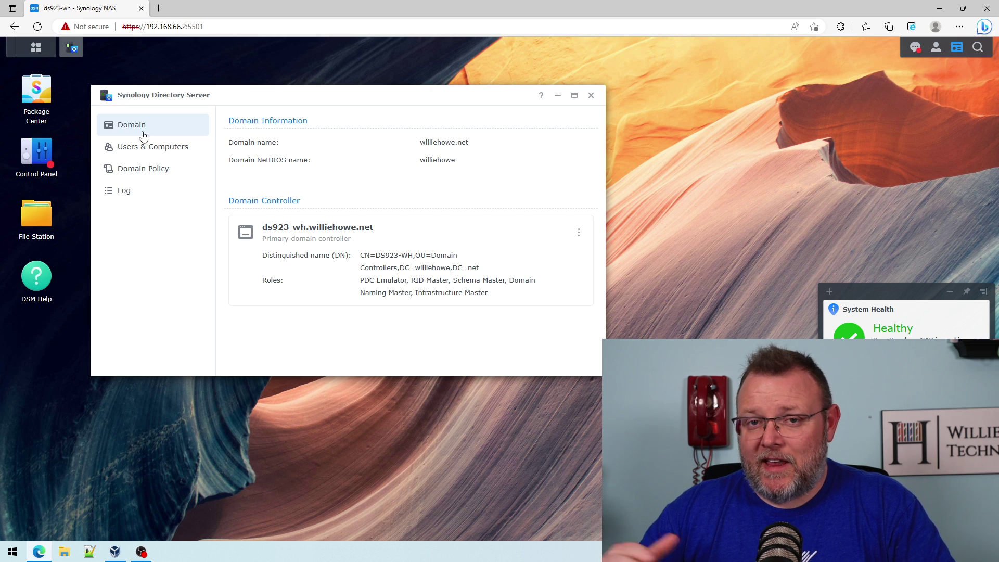
left_click(936, 48)
left_click(937, 50)
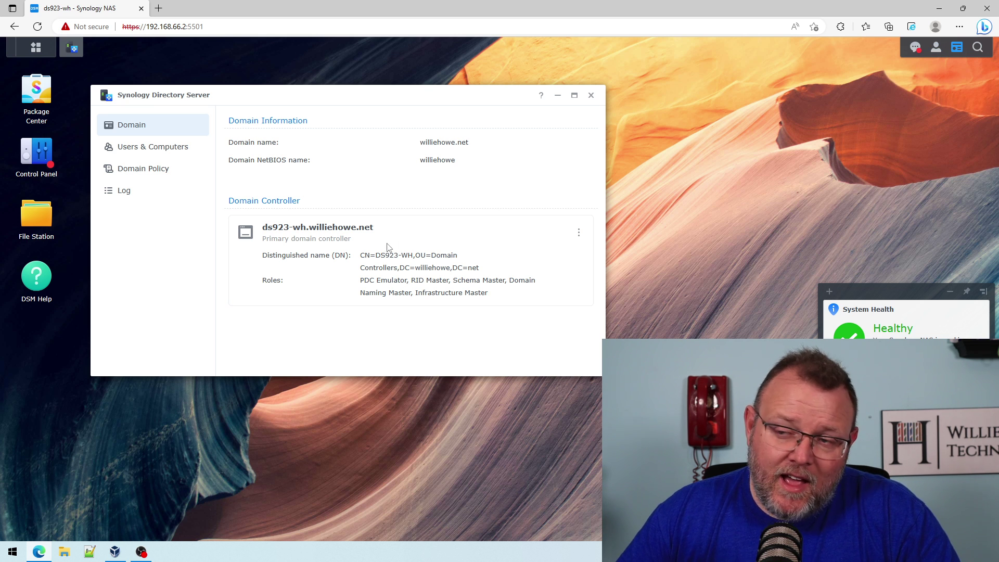
Close the File Station and Package Center windows.
left_click(37, 221)
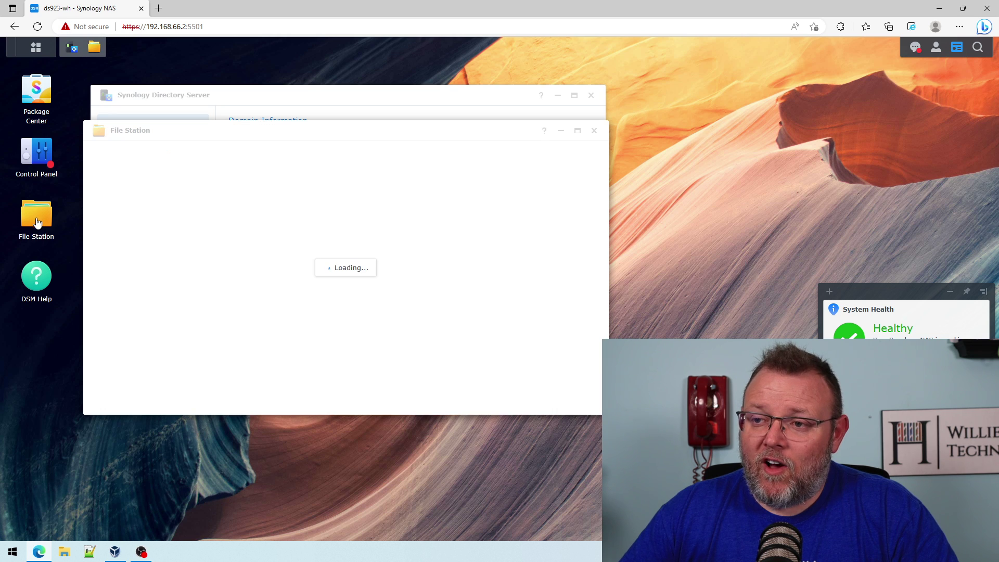
left_click(594, 131)
left_click(37, 102)
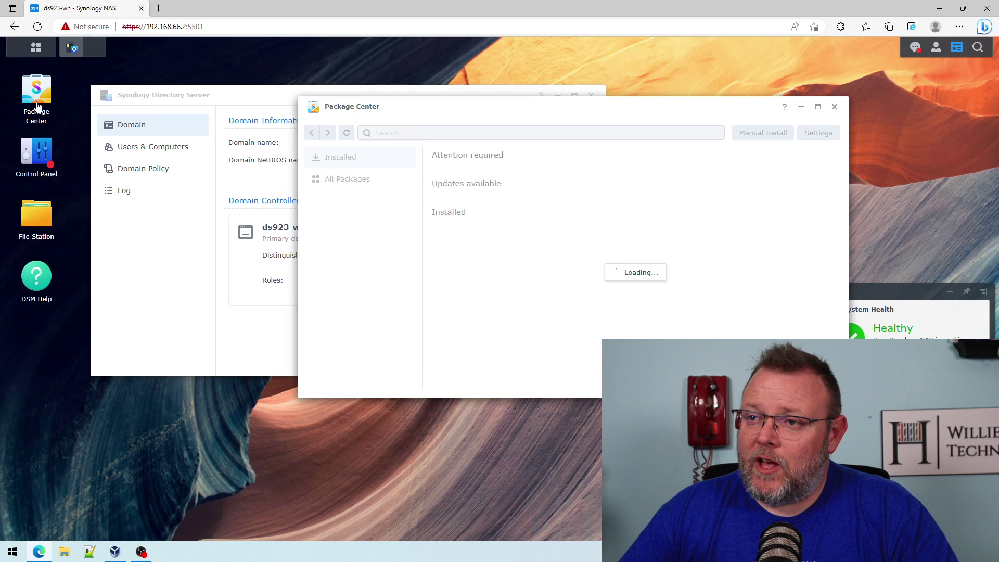
left_click(834, 107)
Go to Control Panel's Shared Folder page and expand the Create menu.
left_click(35, 151)
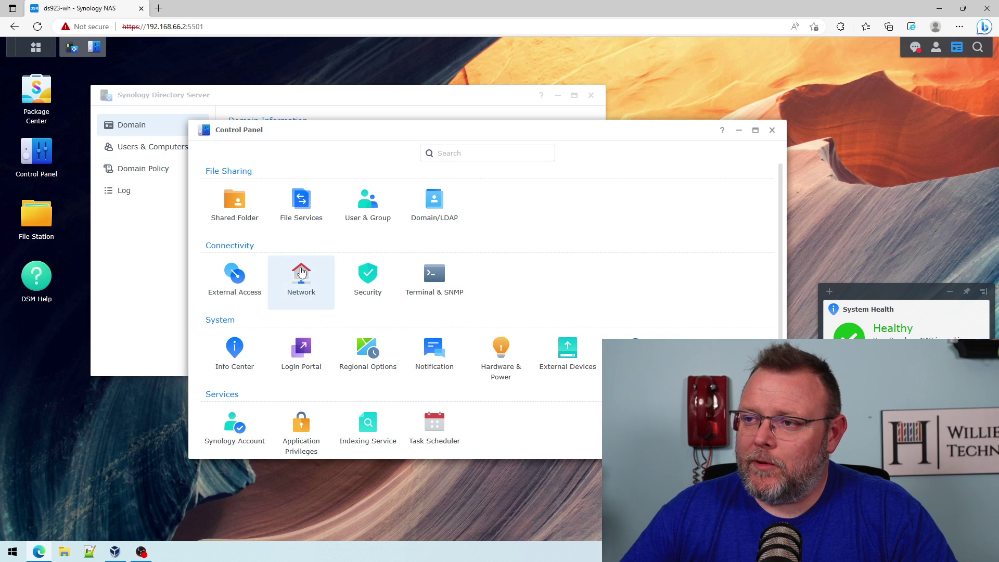
left_click(253, 208)
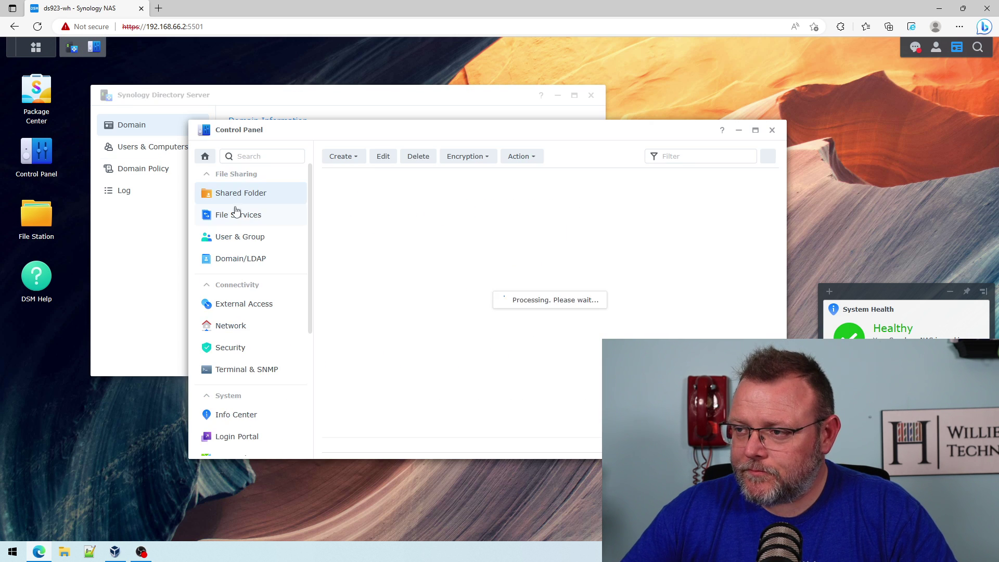
left_click(354, 157)
Name the new shared folder 'Willie Howe', keeping default encryption and advanced settings.
left_click(359, 173)
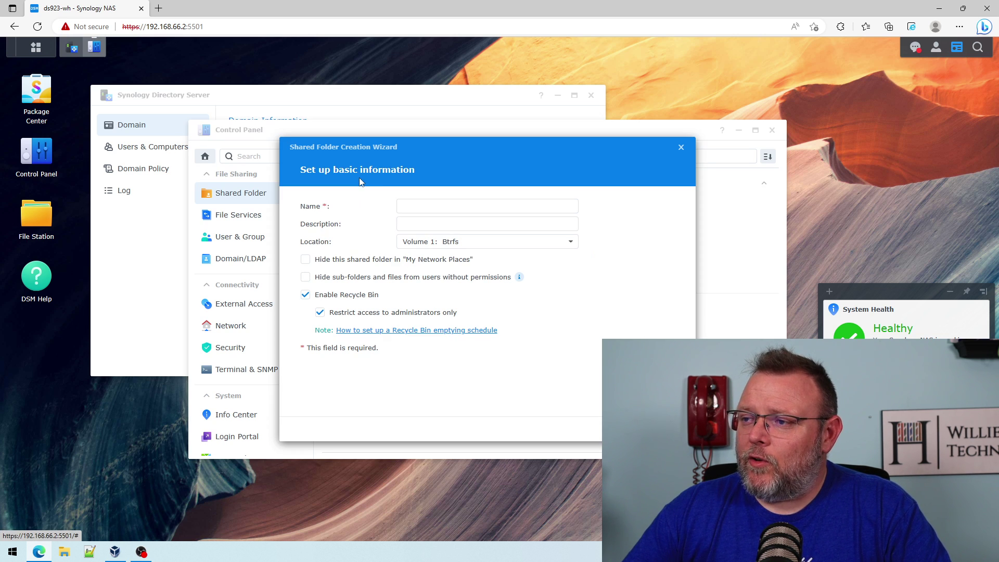
left_click(416, 206)
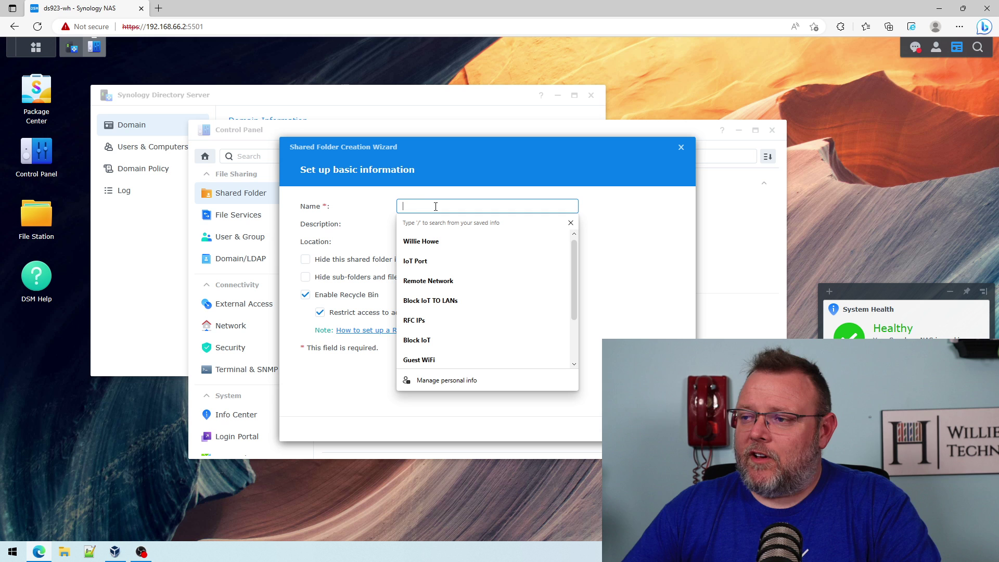
left_click(412, 240)
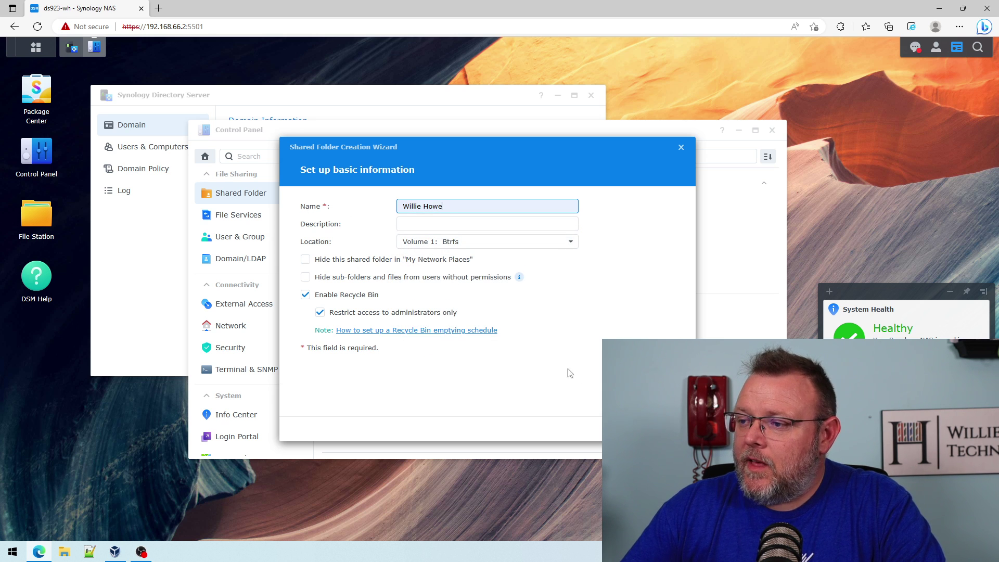
key("Return")
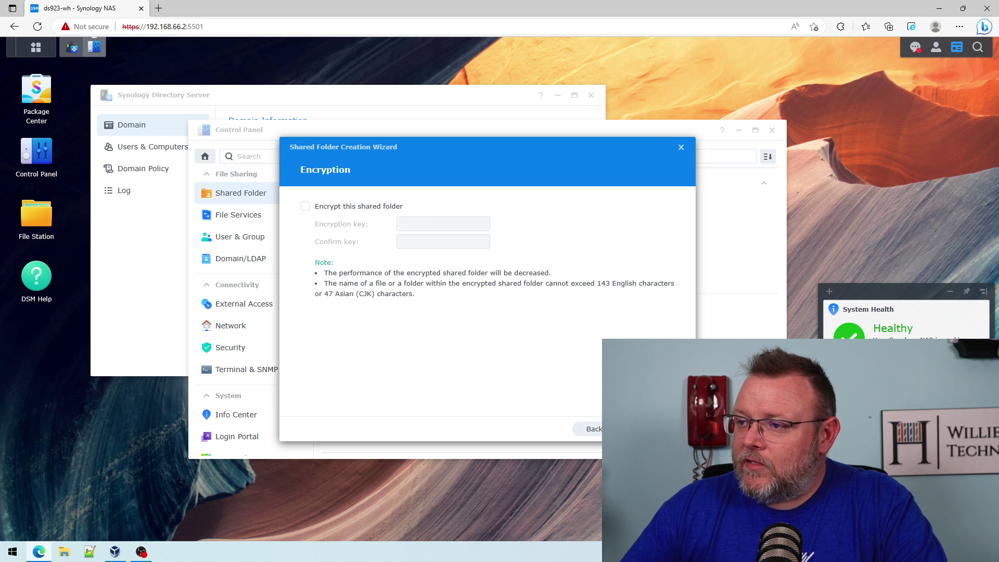
key("Return")
key("Return")
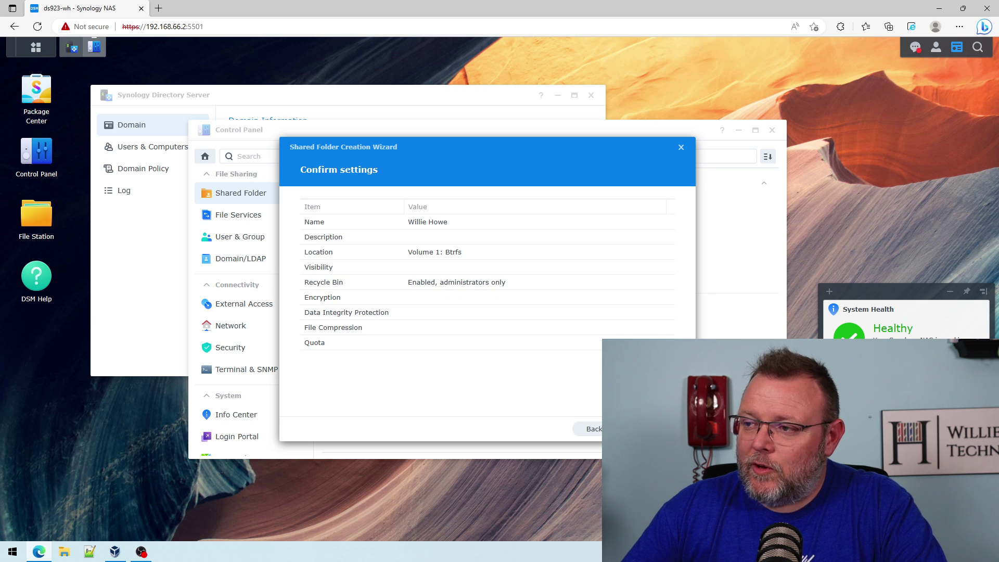
key("Return")
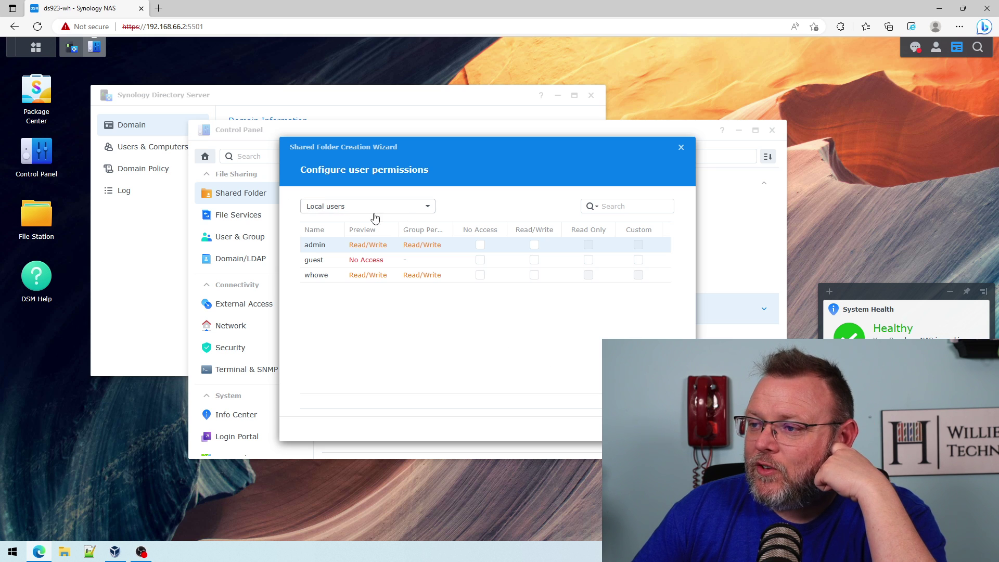
View permissions for domain users, local groups and domain groups, widening the Name column.
left_click(404, 209)
left_click(370, 269)
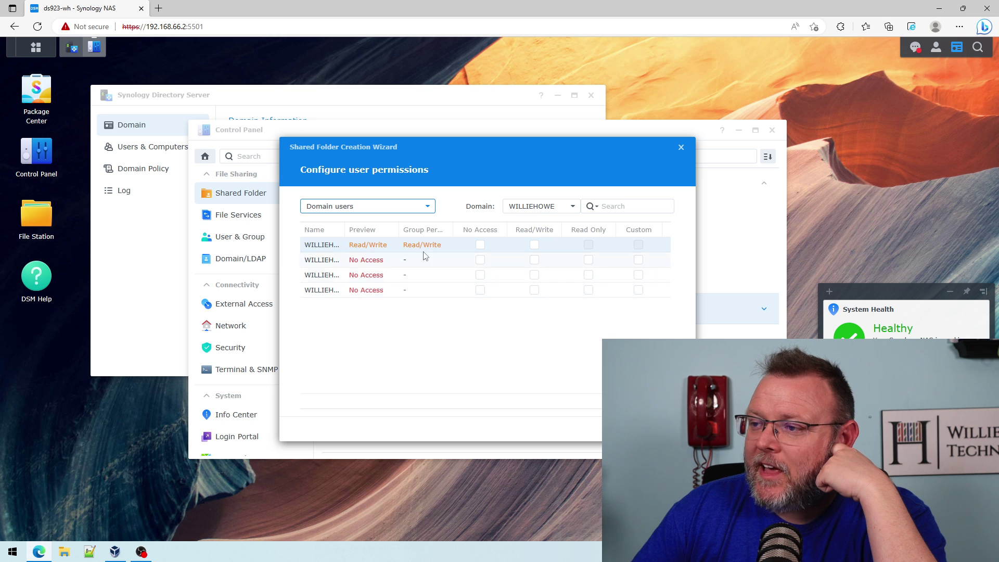
left_click(393, 210)
left_click(359, 255)
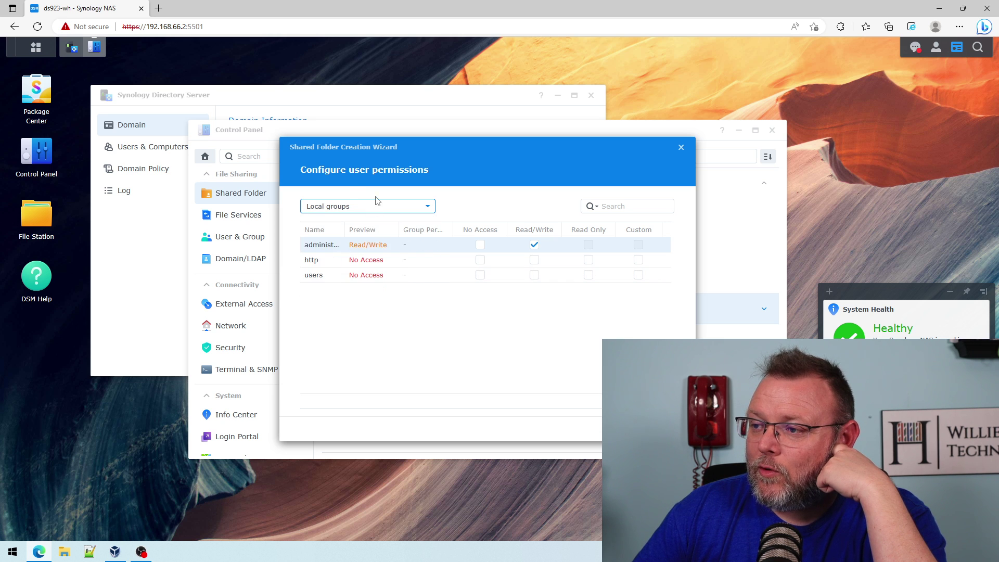
left_click(375, 206)
left_click(387, 285)
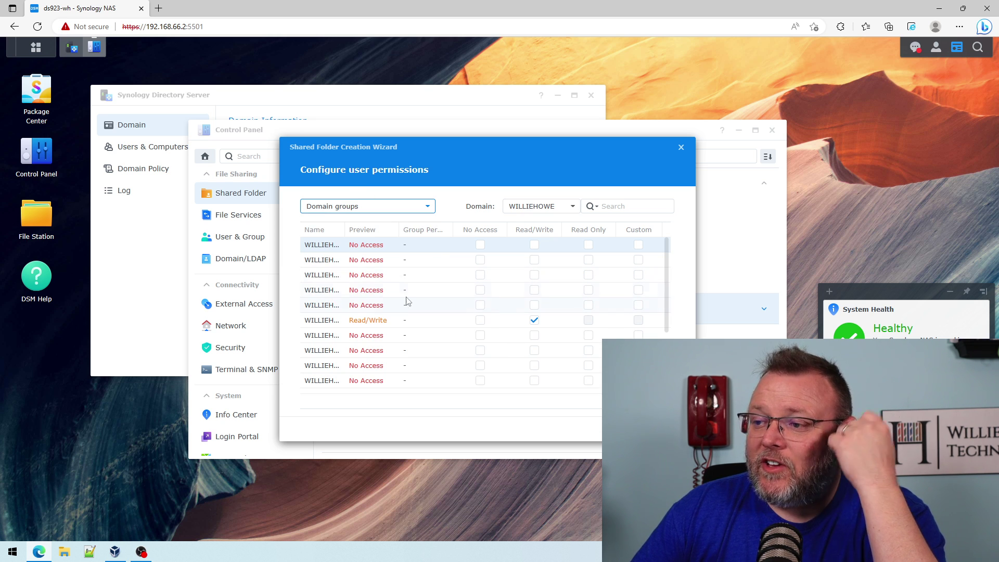
left_click_drag(344, 228, 416, 230)
Check local users and domain users, ending on the WILLIEHOWE domain groups list.
left_click(364, 207)
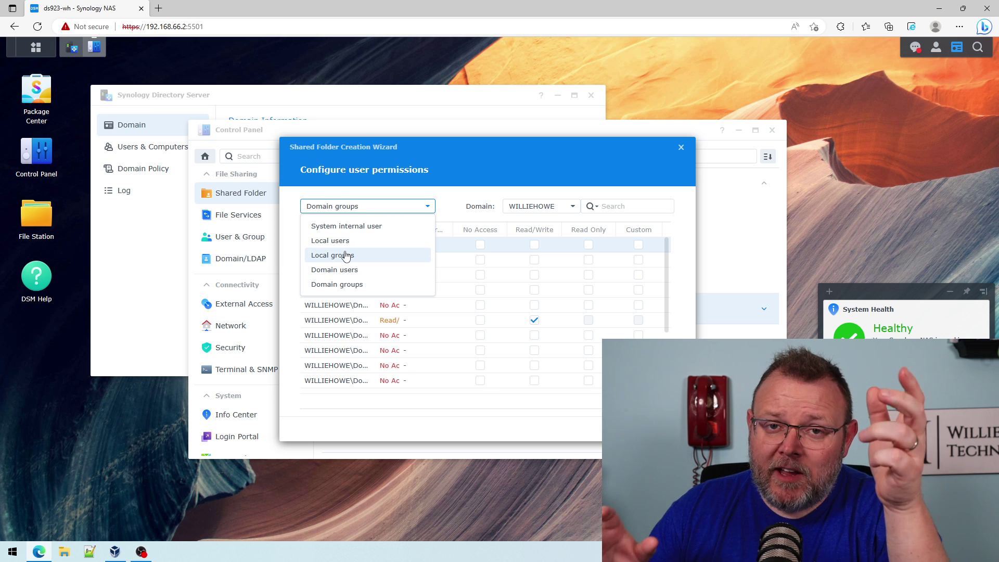
left_click(365, 240)
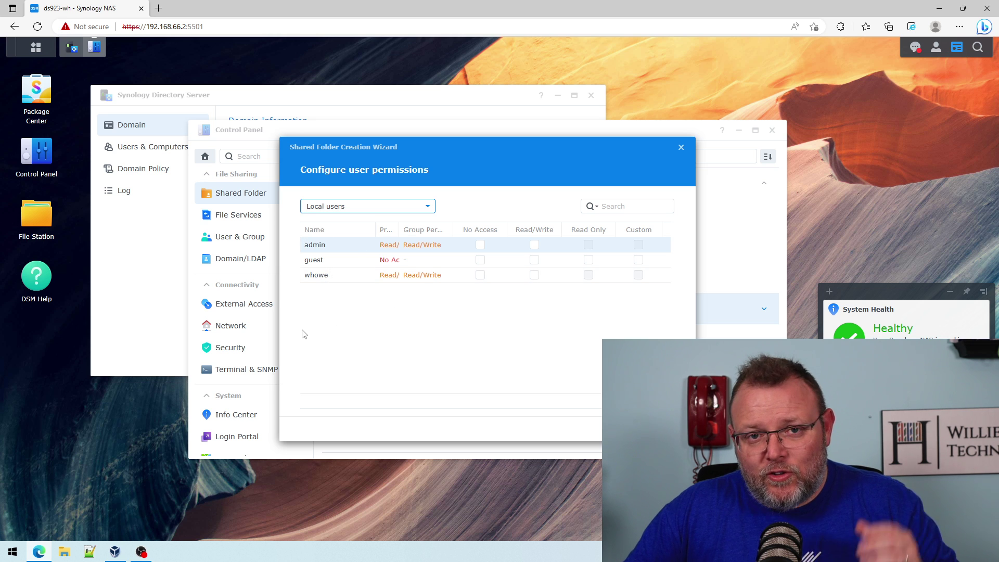
left_click(348, 206)
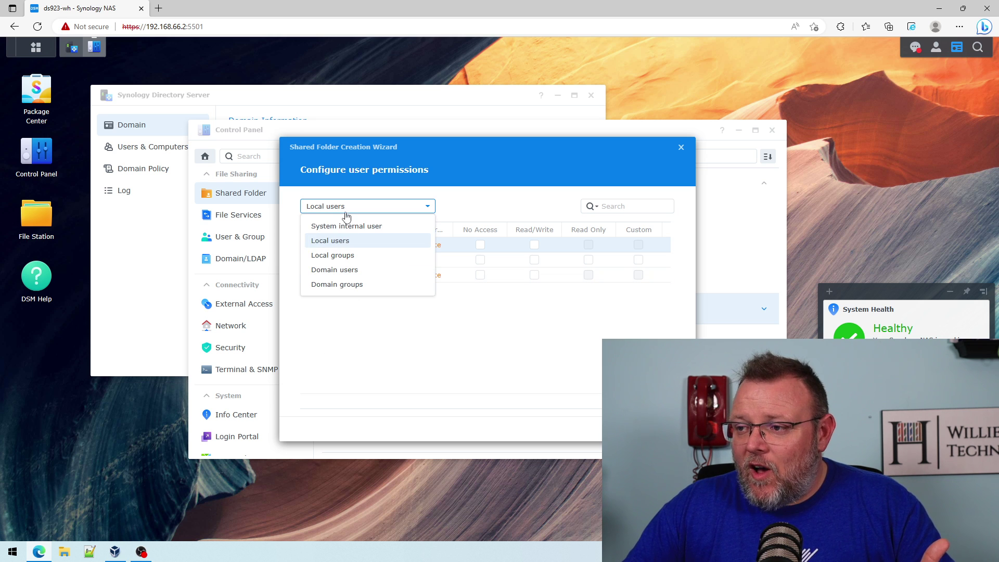
left_click(395, 346)
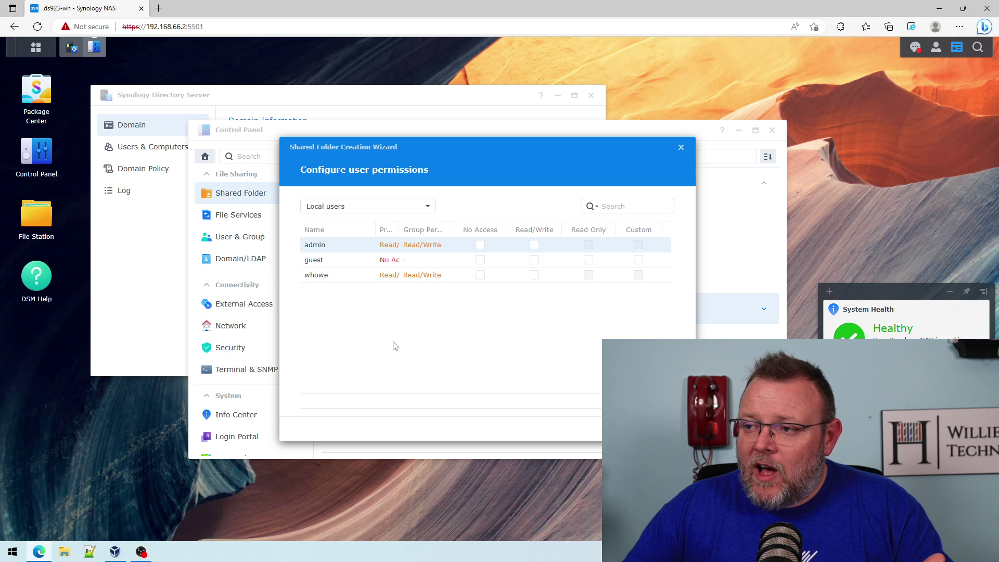
left_click(351, 210)
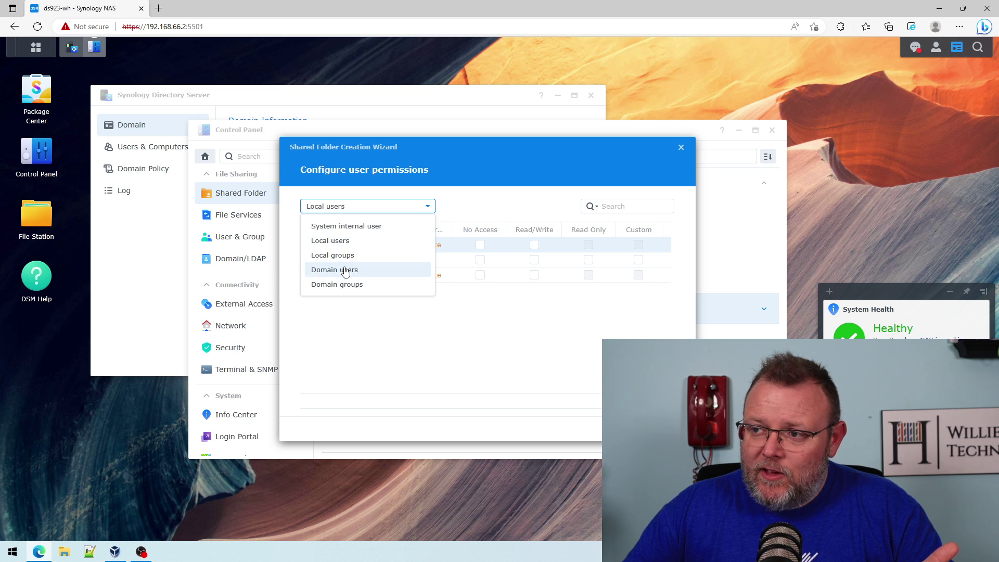
left_click(345, 273)
left_click(353, 211)
left_click(346, 288)
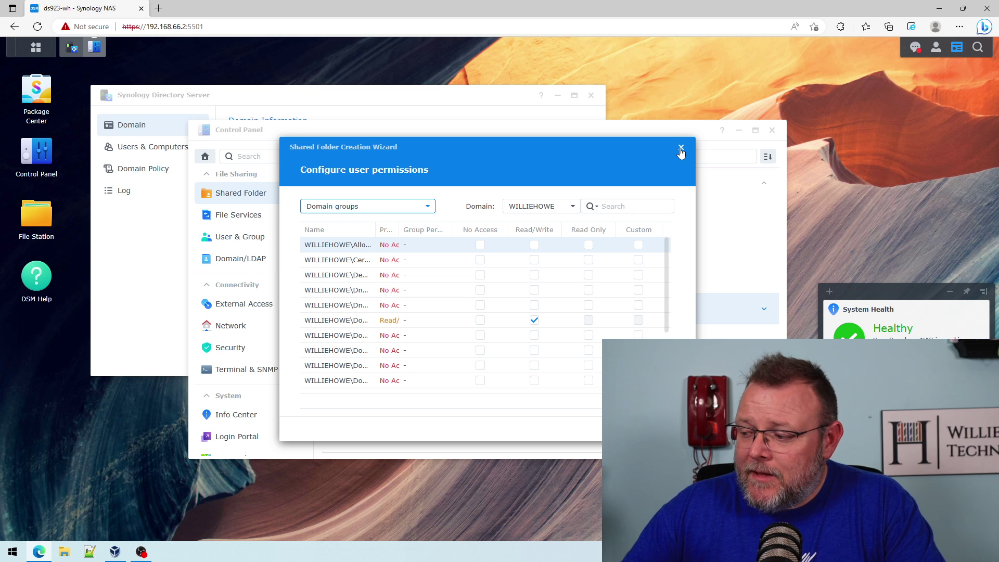
Close the Shared Folder Creation Wizard to see Willie Howe listed beside backup.
left_click(681, 151)
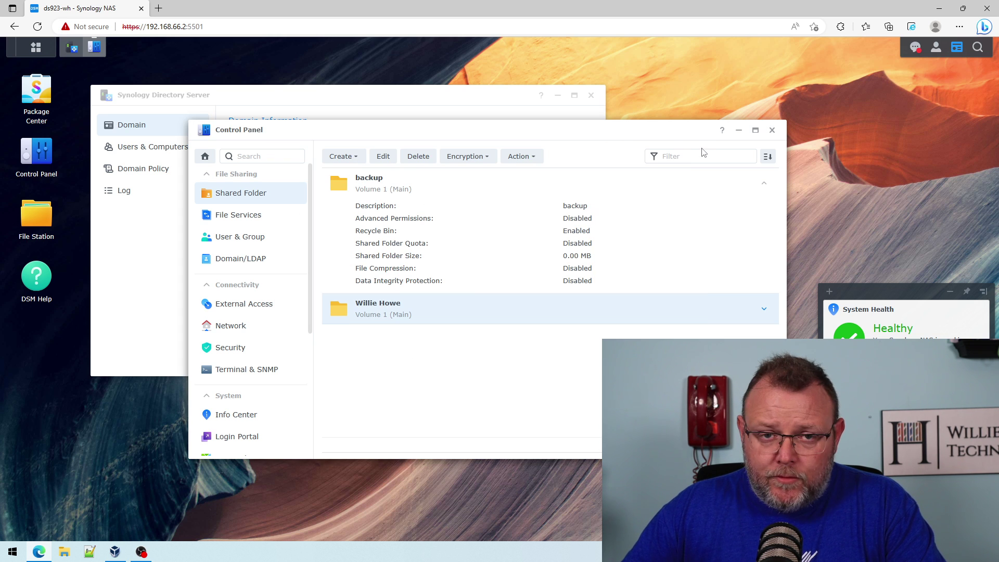